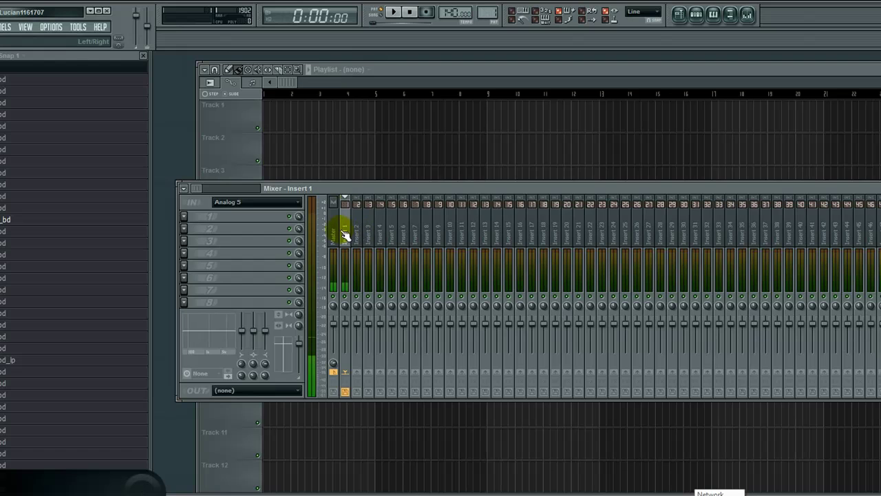
Reposition the mixer window and compare the input assignments of Insert 2 and Insert 1
drag(355, 186, 335, 173)
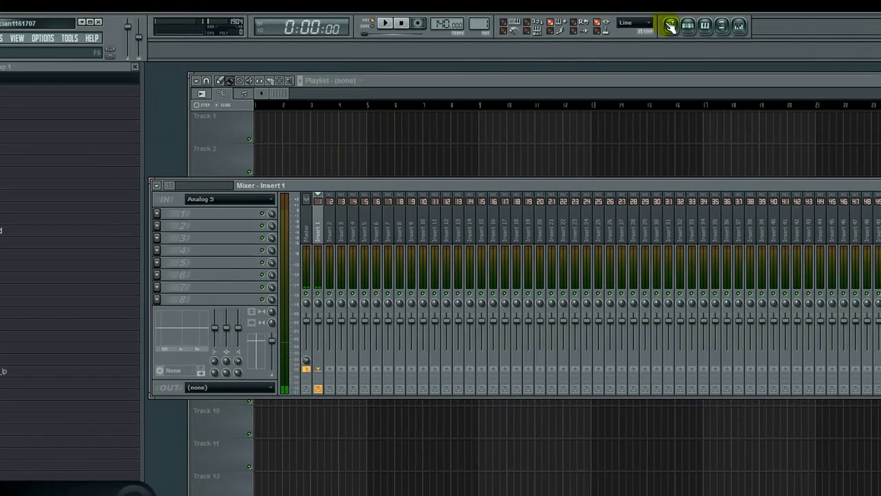
click(740, 26)
click(740, 27)
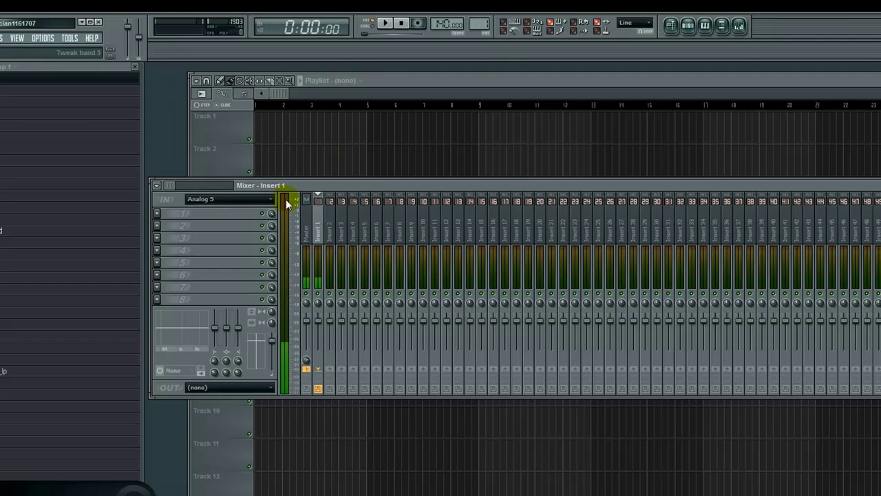
click(331, 223)
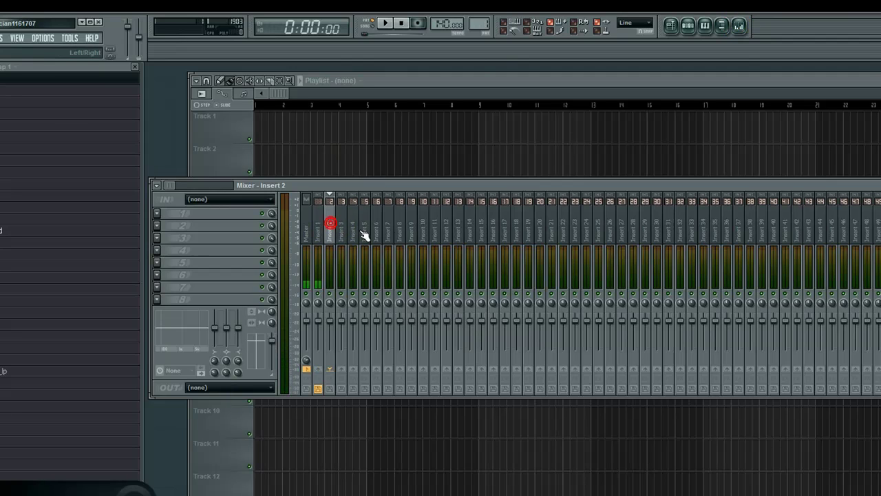
click(316, 225)
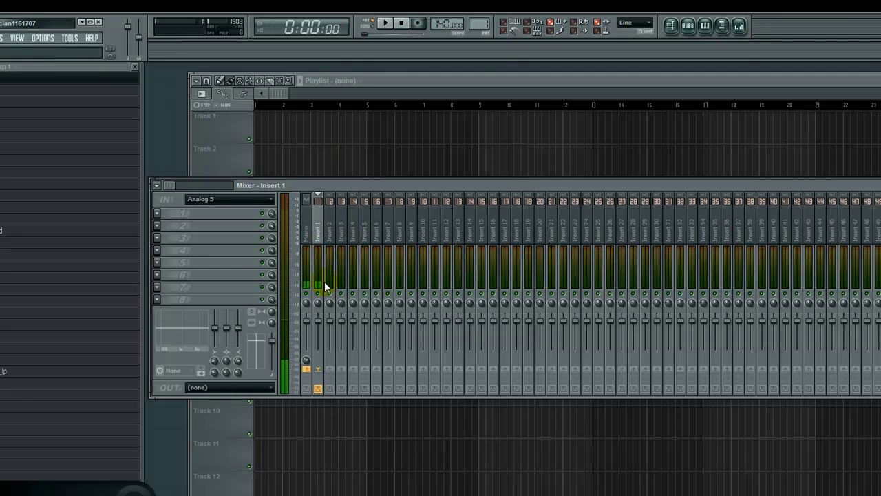
Set the input of mixer track Insert 3 to Analog 2 and arm the track for disk recording
click(345, 237)
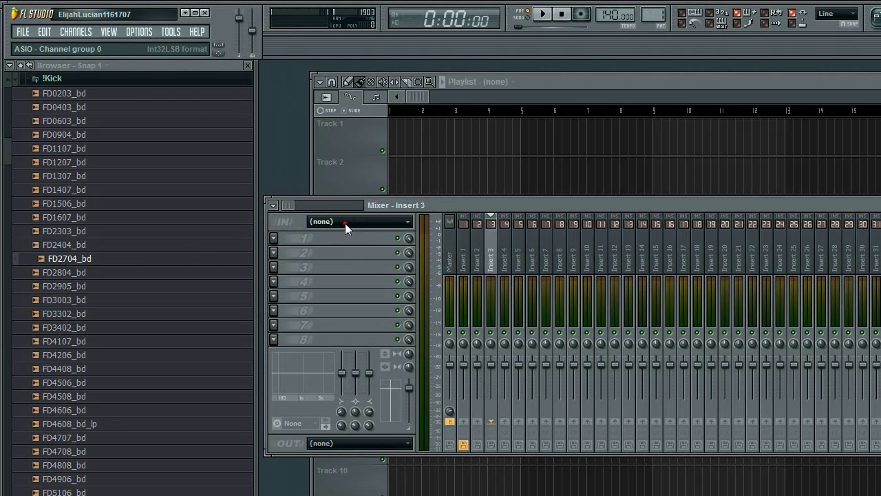
click(344, 221)
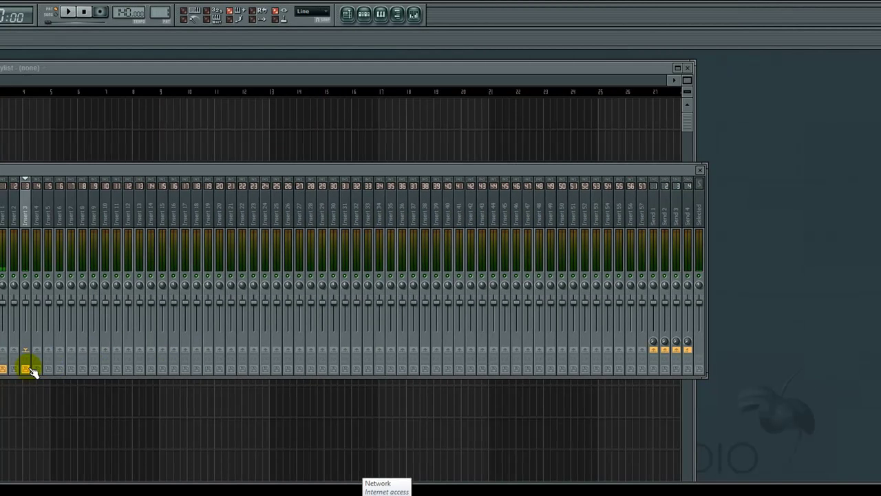
click(490, 444)
Disarm disk recording on Insert 1 and re-arm it on Insert 3, keeping the default recording file
click(3, 370)
click(26, 370)
click(26, 369)
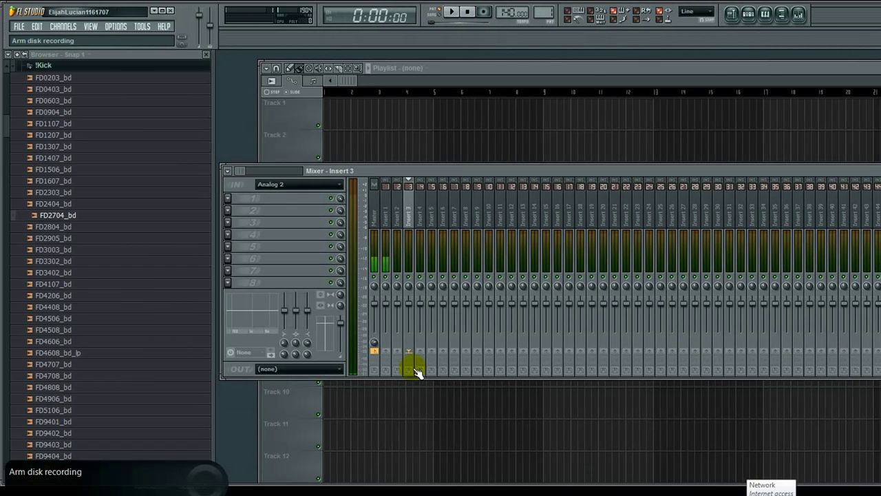
click(410, 370)
click(409, 369)
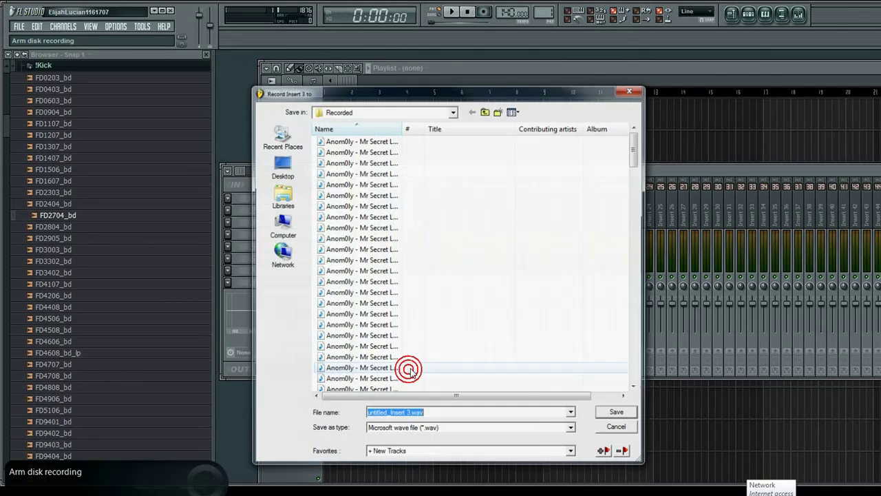
click(630, 93)
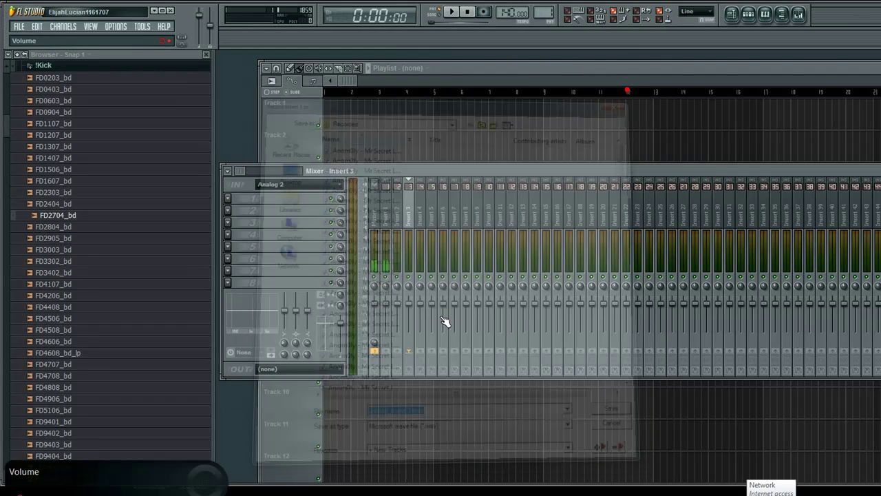
click(410, 370)
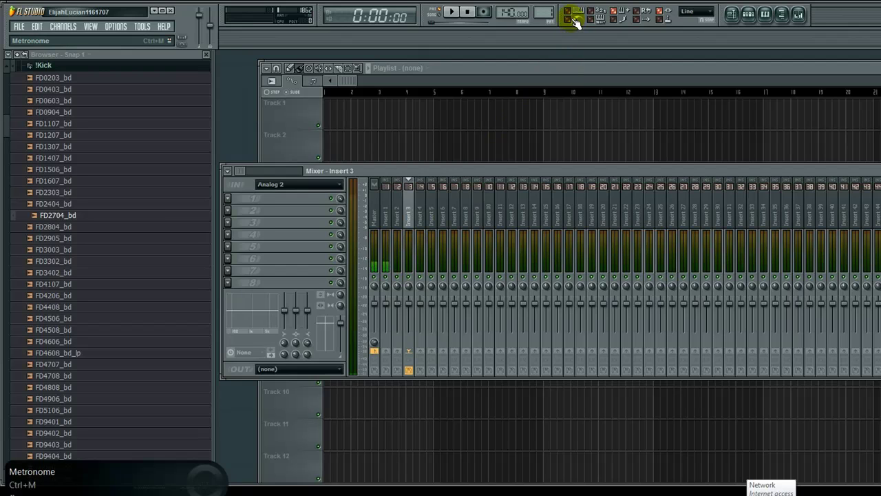
Play the project briefly to check the beat, stop it, and set the project tempo to 101
click(453, 14)
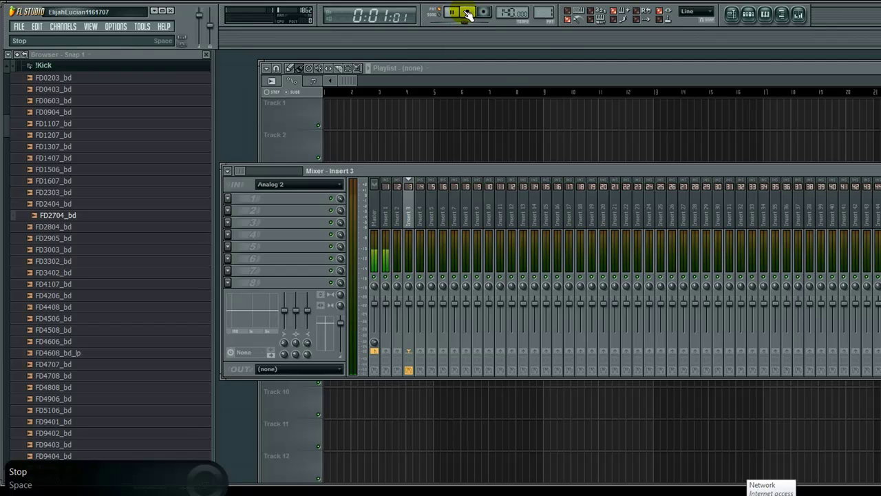
click(466, 12)
drag(504, 12, 505, 34)
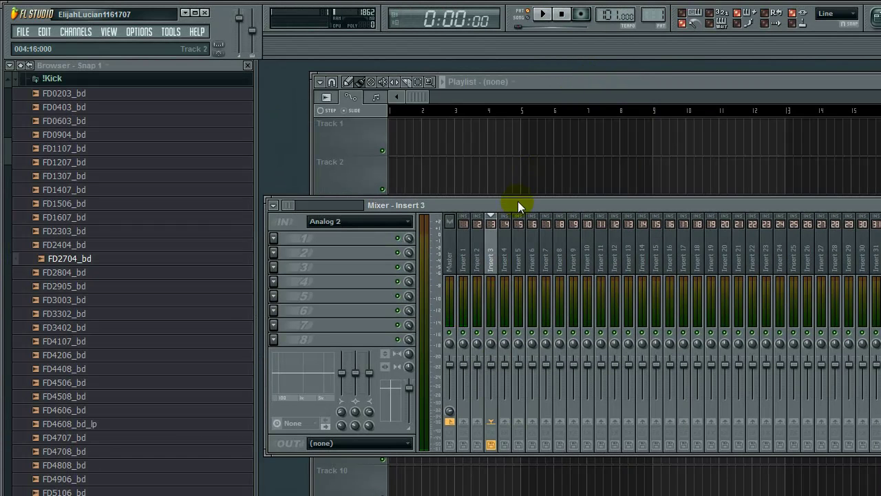
Move the mixer clear of the playlist, then enable recording with the countdown and record a test take in pattern mode
drag(520, 201, 838, 220)
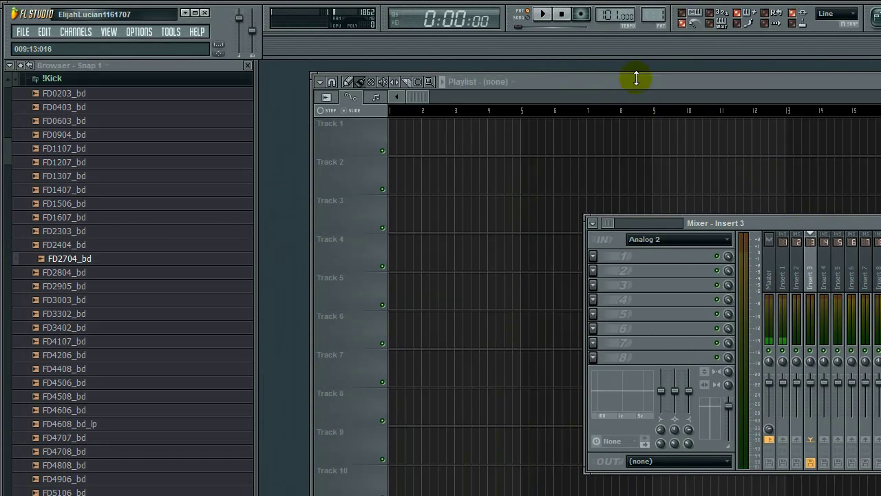
click(580, 14)
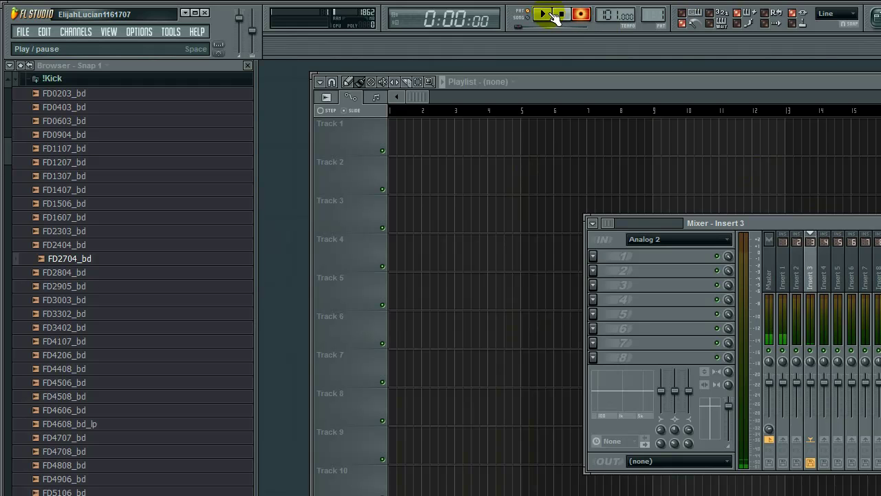
click(721, 13)
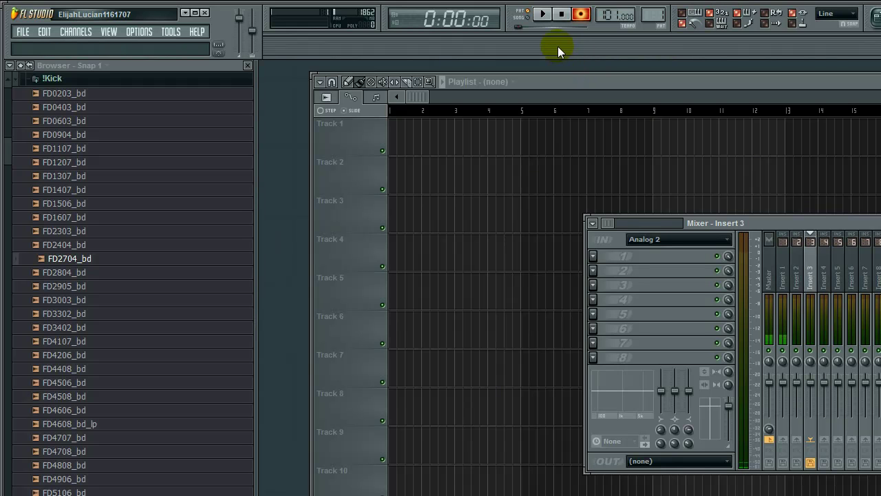
click(543, 14)
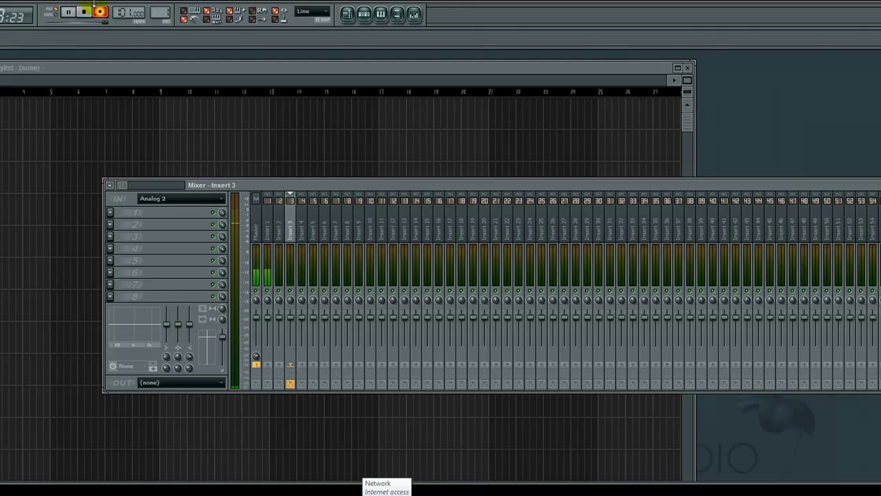
click(84, 11)
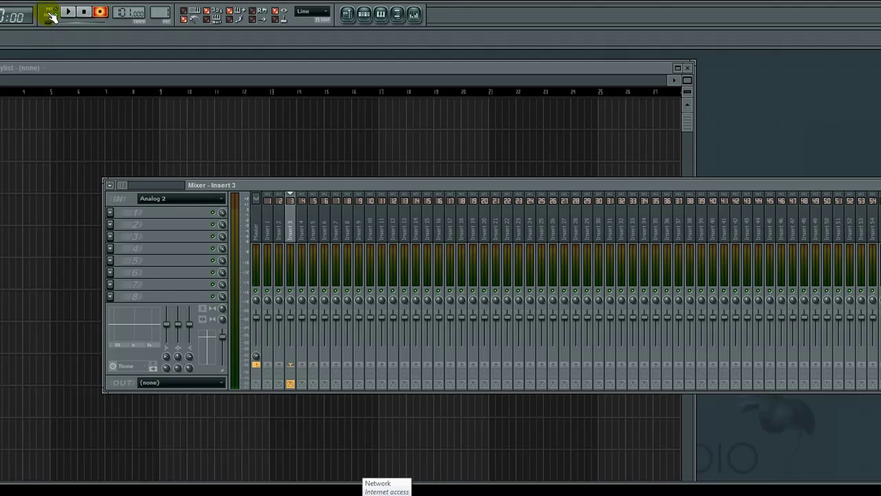
Switch to song mode and record an Insert 3 take of nearly five bars onto the playlist
click(72, 13)
click(69, 13)
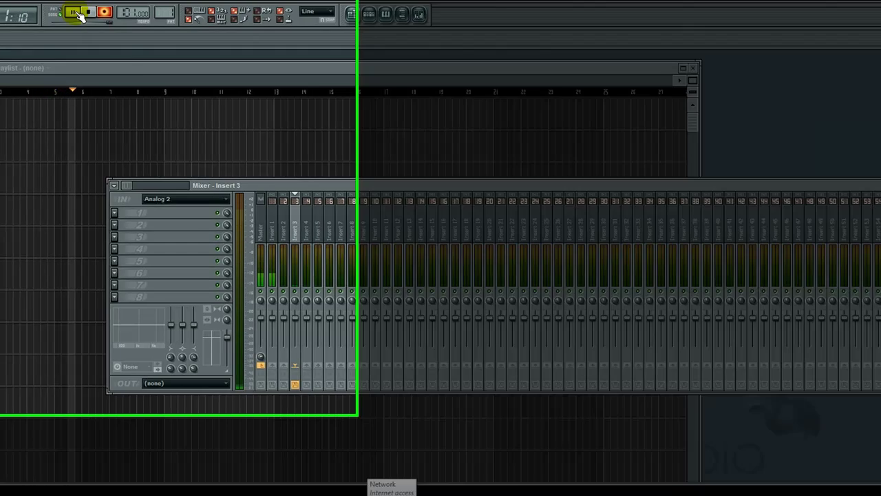
click(84, 12)
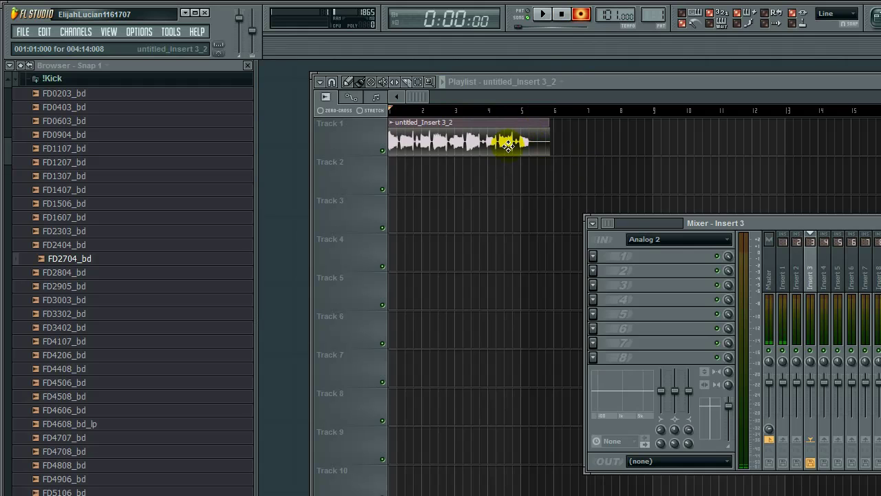
Narrow the playlist window and place the mixer beside it so both are visible
double_click(557, 85)
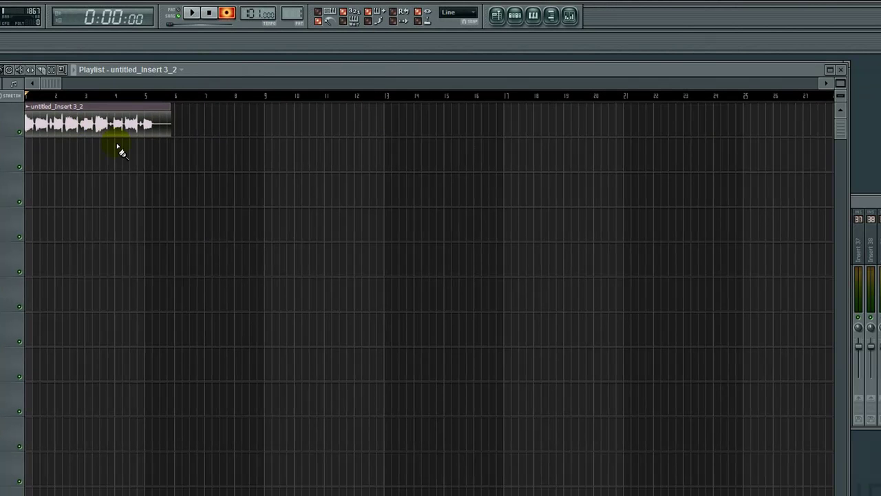
drag(850, 164, 308, 173)
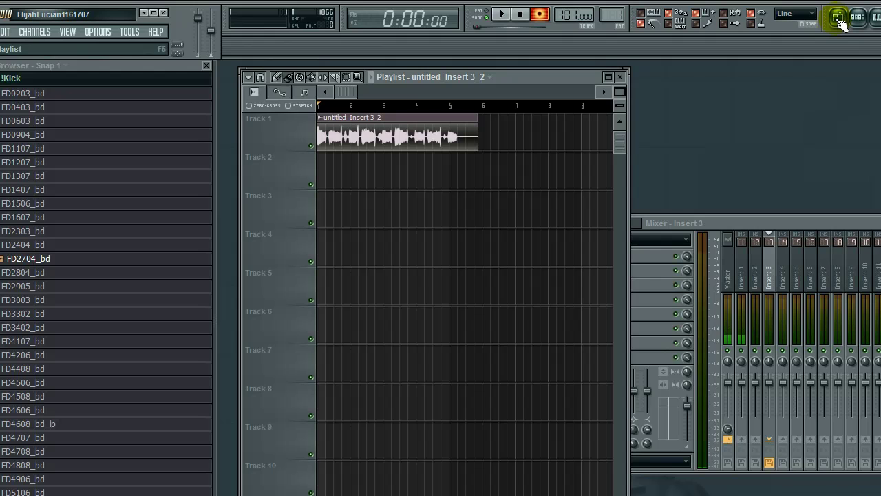
click(839, 19)
click(841, 21)
mouse_move(95, 59)
mouse_down()
mouse_move(96, 93)
mouse_move(100, 72)
mouse_up()
click(272, 184)
drag(273, 184, 346, 86)
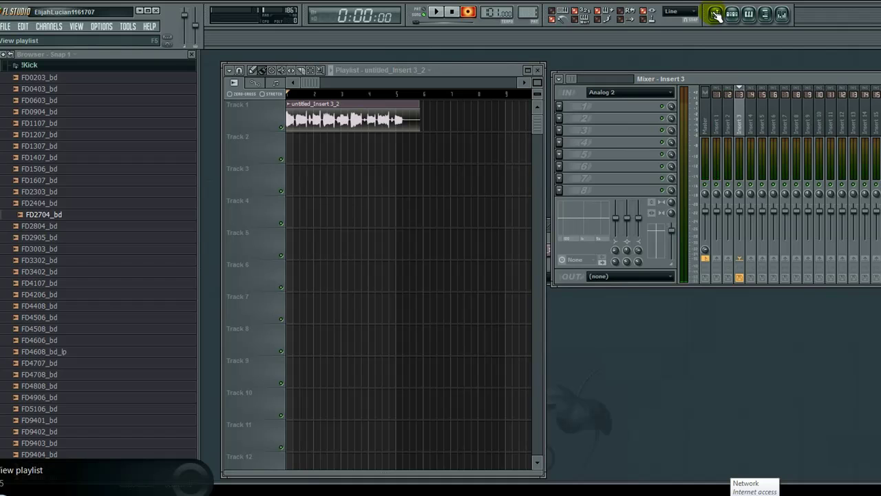
drag(448, 72, 455, 73)
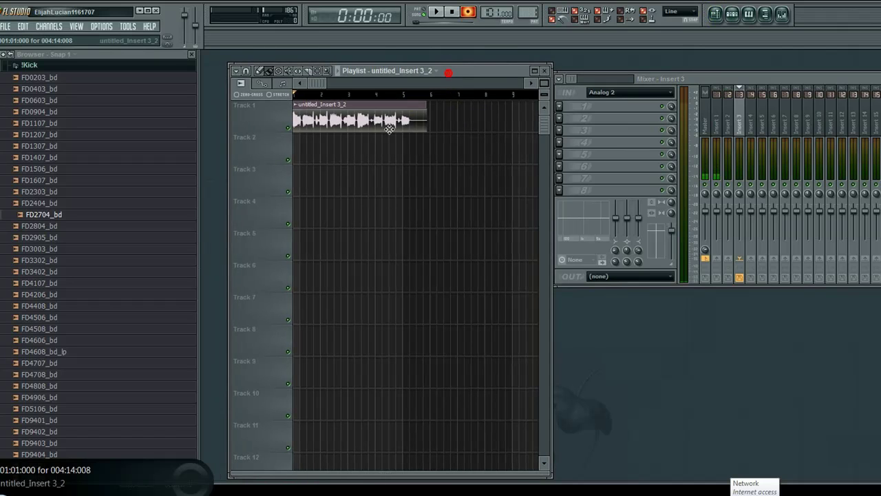
Slice the recorded clip on Track 1 at bar 5 and delete the leftover tail
click(305, 71)
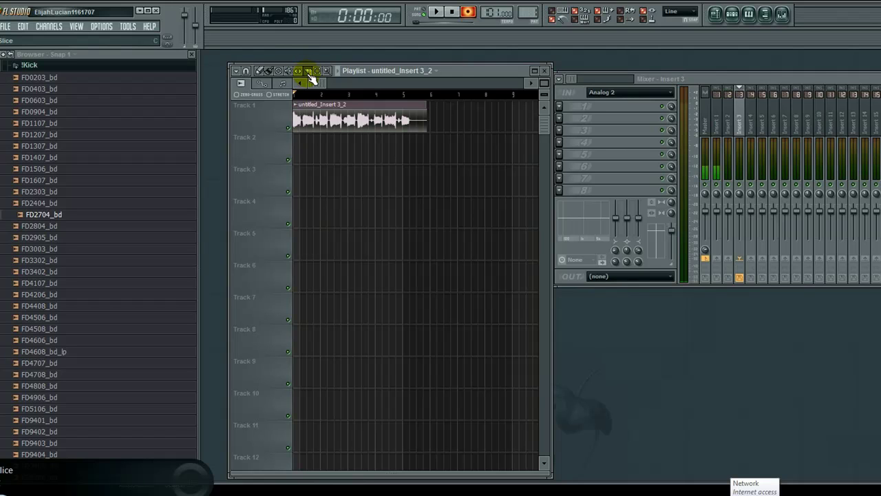
drag(402, 106, 406, 124)
right_click(415, 119)
scroll(323, 121, up, 4)
drag(323, 121, 492, 175)
scroll(482, 167, down, 4)
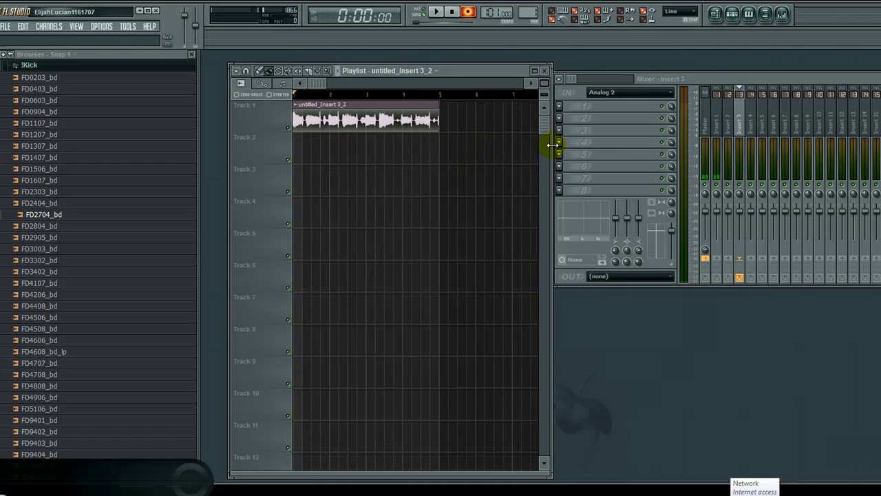
Widen the playlist window slightly and play back the trimmed recording
drag(552, 145, 586, 145)
mouse_move(477, 73)
mouse_down()
mouse_move(485, 78)
mouse_move(476, 73)
mouse_up()
click(436, 12)
Open the recorded clip's channel settings, route it to mixer track 5, and stop playback
double_click(407, 102)
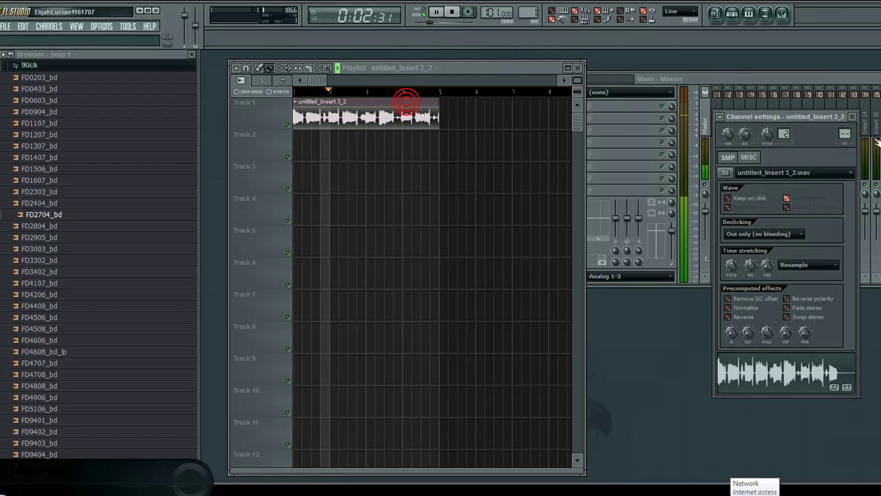
drag(837, 116, 735, 120)
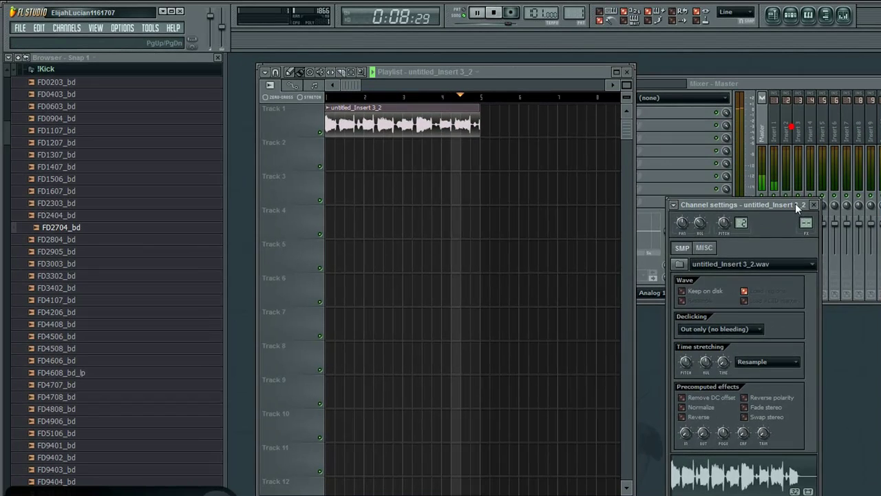
drag(795, 203, 793, 202)
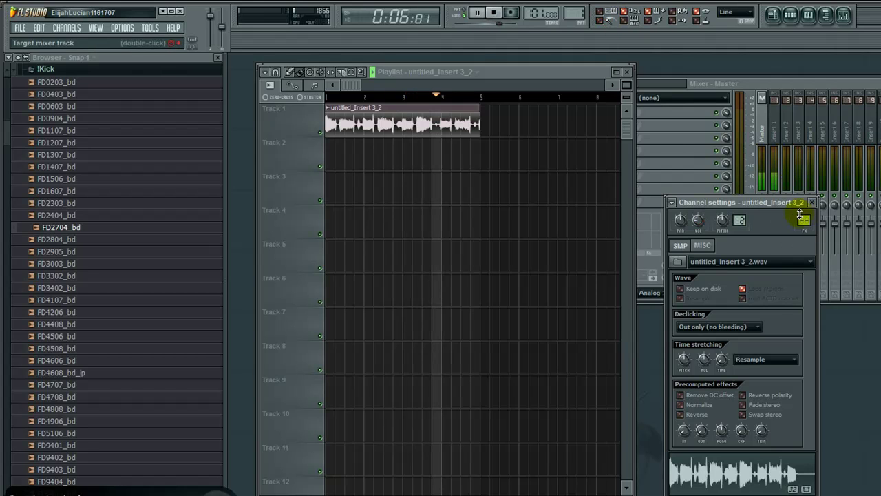
drag(790, 206, 584, 188)
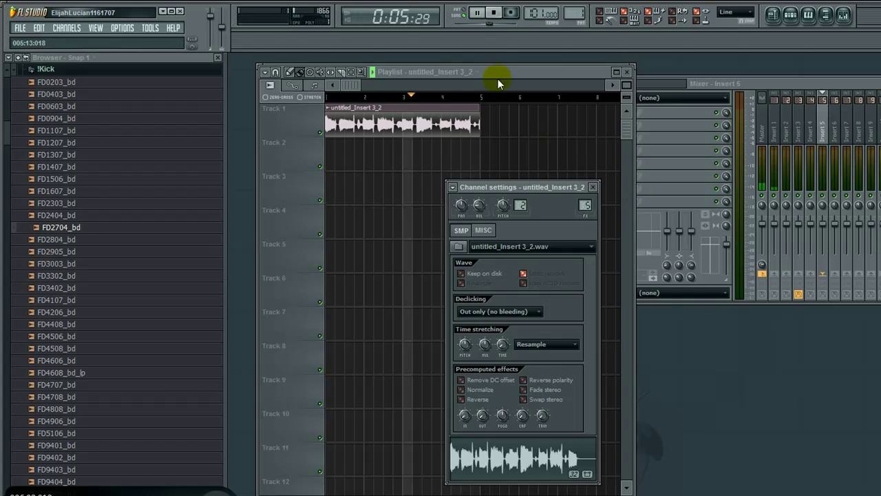
click(493, 12)
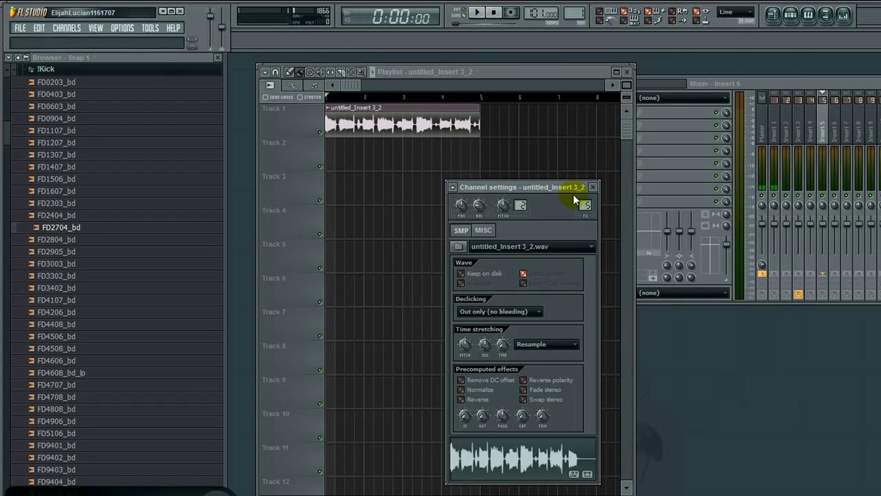
Recheck the target mixer track in the recorded clip's channel settings
double_click(447, 124)
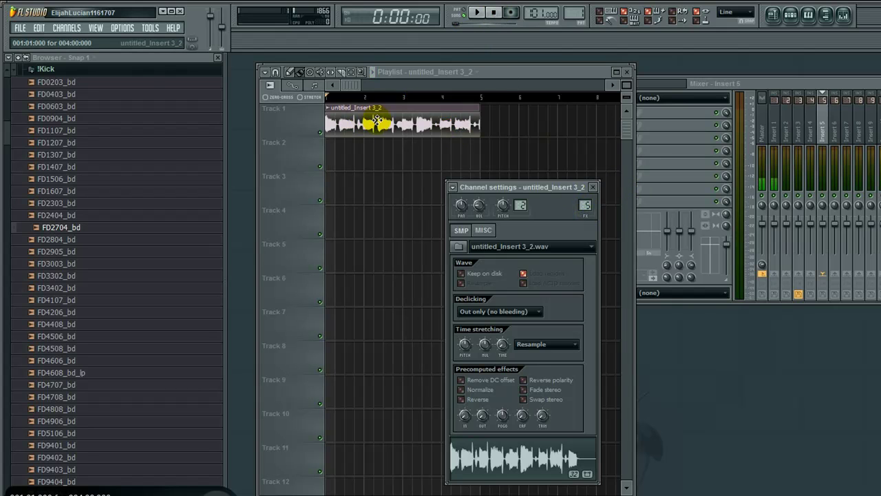
click(584, 204)
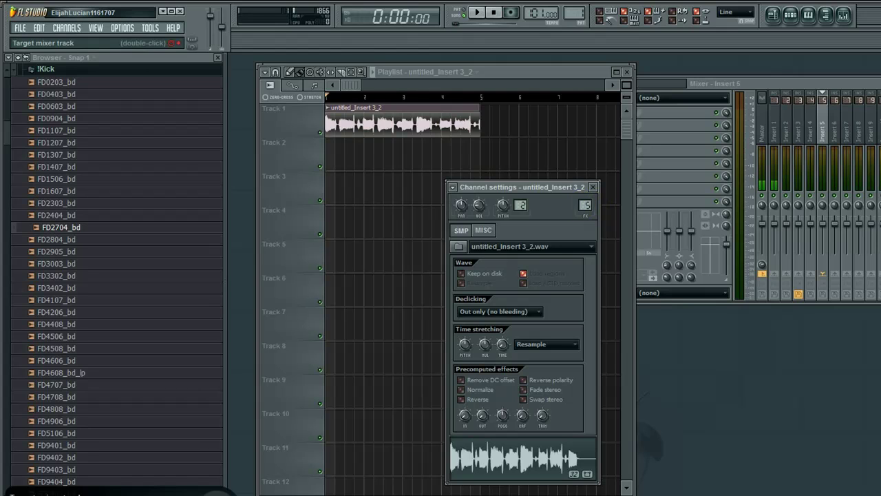
mouse_move(585, 204)
mouse_down()
mouse_move(584, 228)
mouse_move(585, 205)
mouse_up()
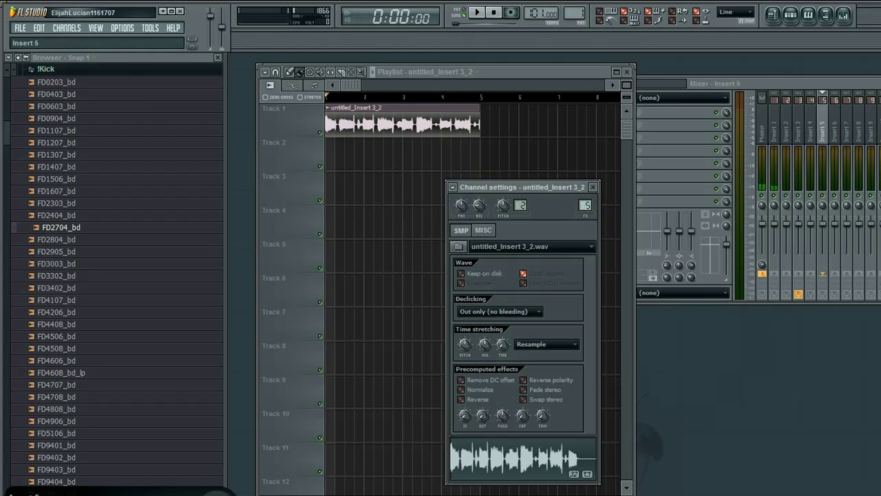
Play the recording through Insert 5 and adjust that track's panning
click(476, 12)
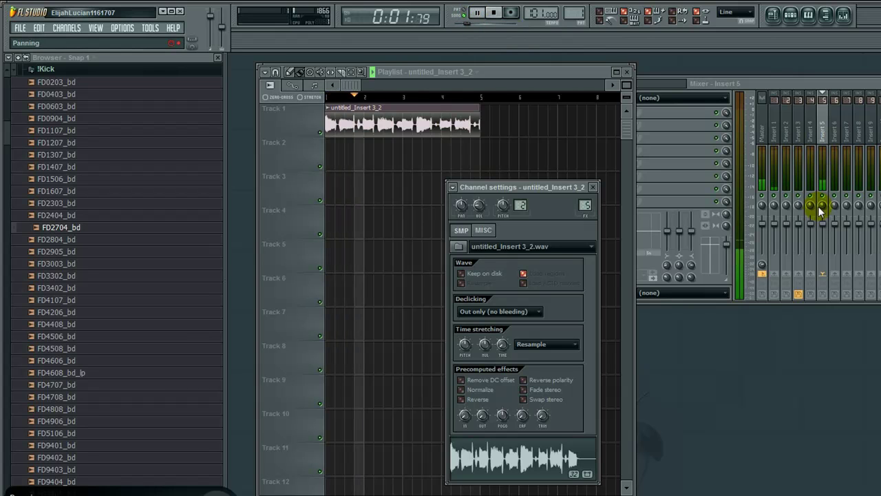
drag(824, 205, 824, 223)
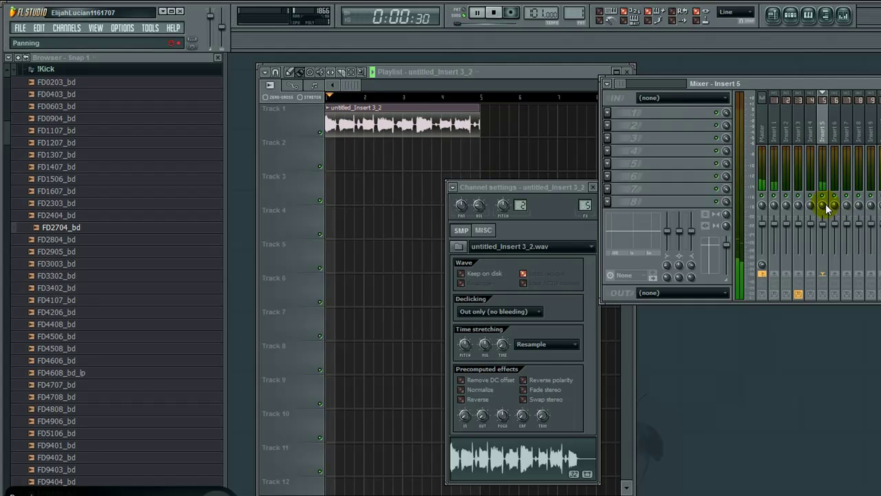
Stop playback and select the Insert 3 mixer track
click(800, 133)
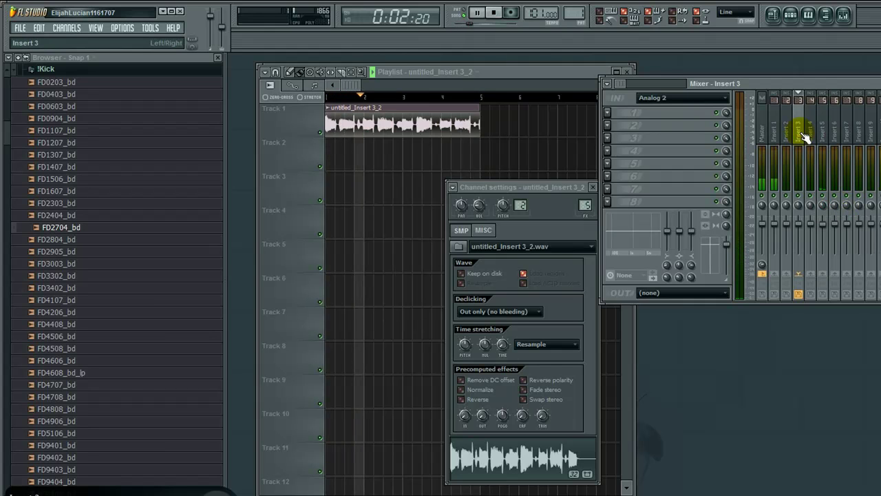
click(497, 12)
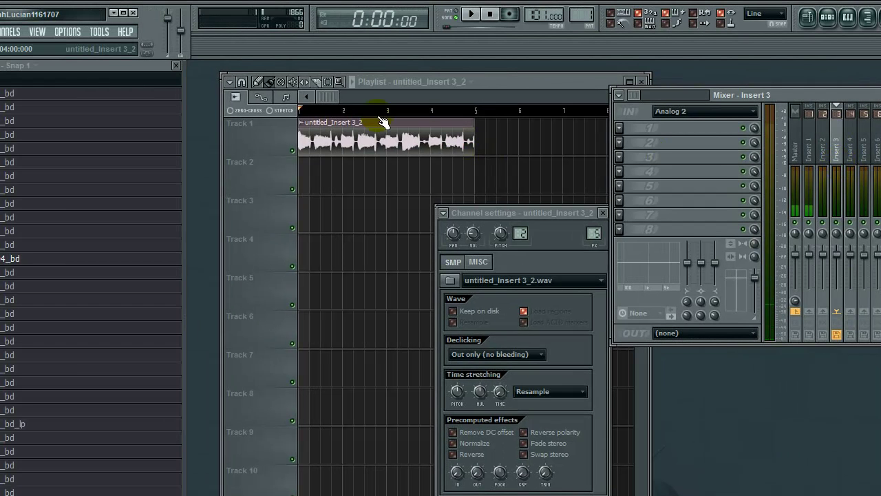
drag(433, 151, 410, 143)
click(598, 235)
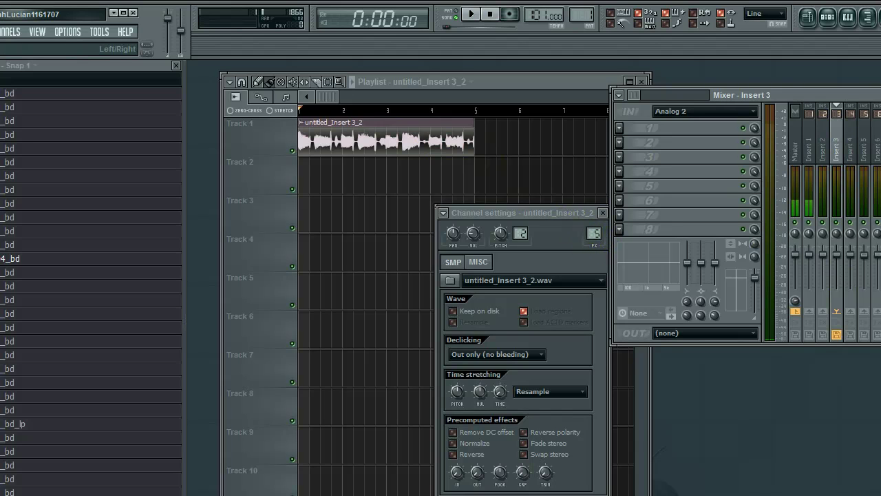
click(837, 146)
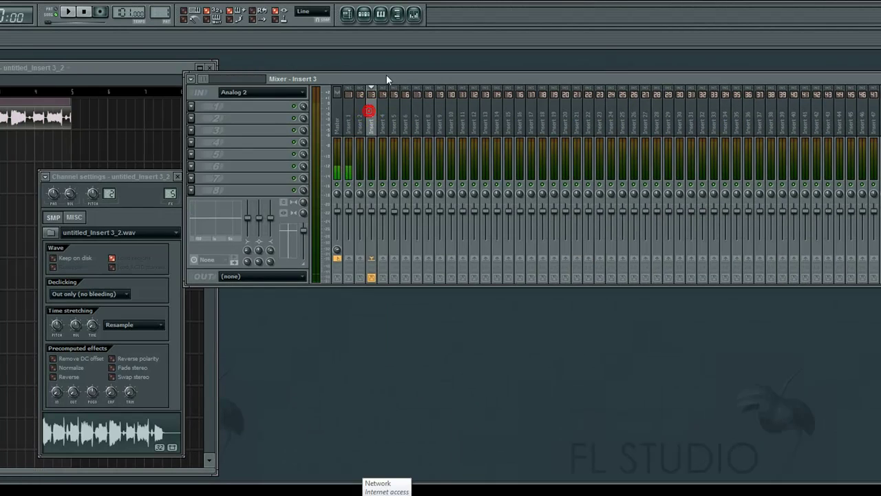
Reposition the mixer window and route Insert 3 to Insert 4 only
drag(386, 78, 133, 124)
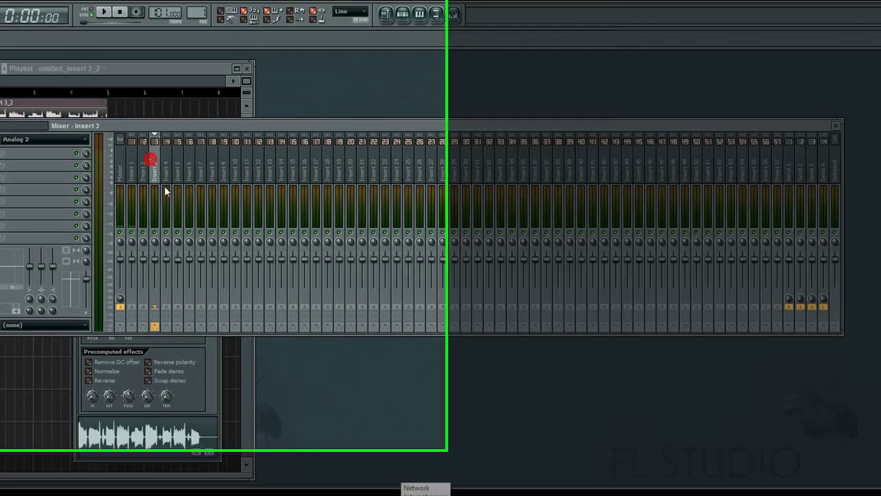
click(123, 303)
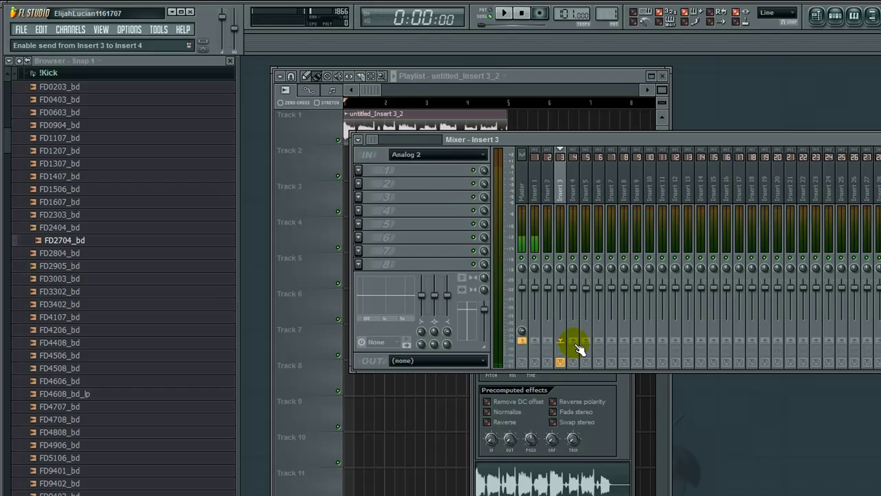
right_click(574, 342)
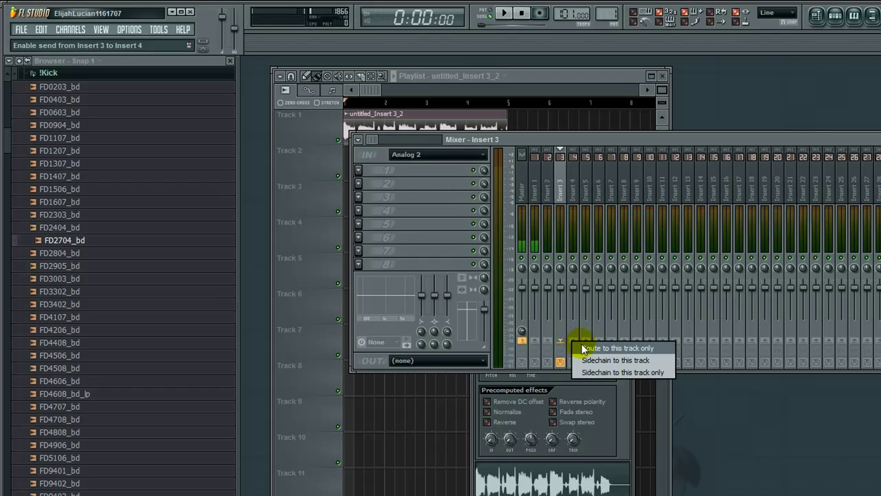
click(582, 348)
click(574, 190)
click(563, 193)
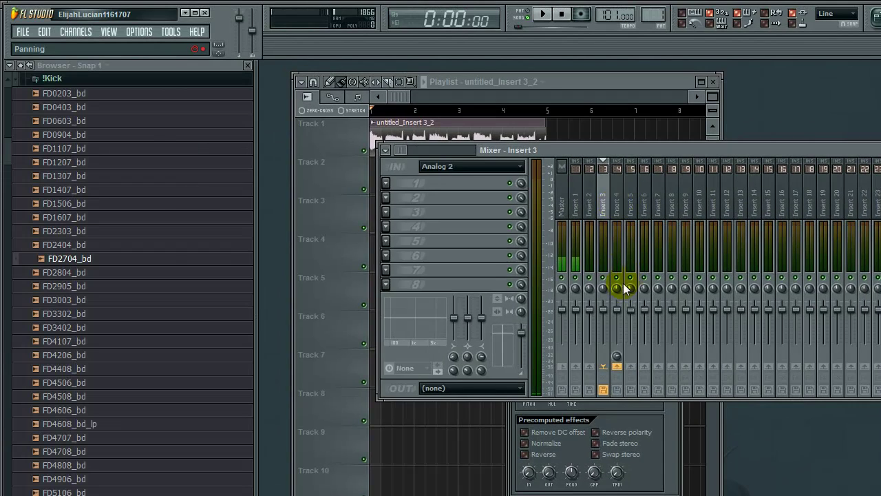
Select Insert 4, move the mixer aside, and record another take of the external input into the playlist
click(132, 237)
drag(634, 149, 820, 192)
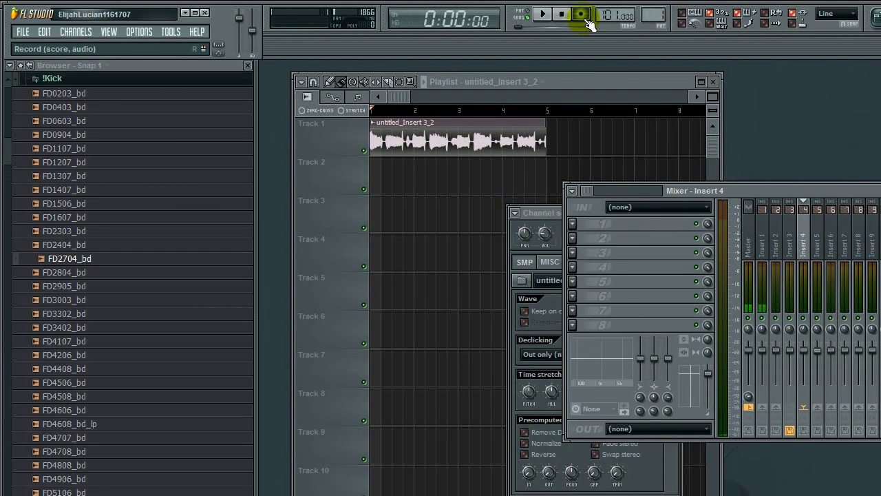
click(581, 14)
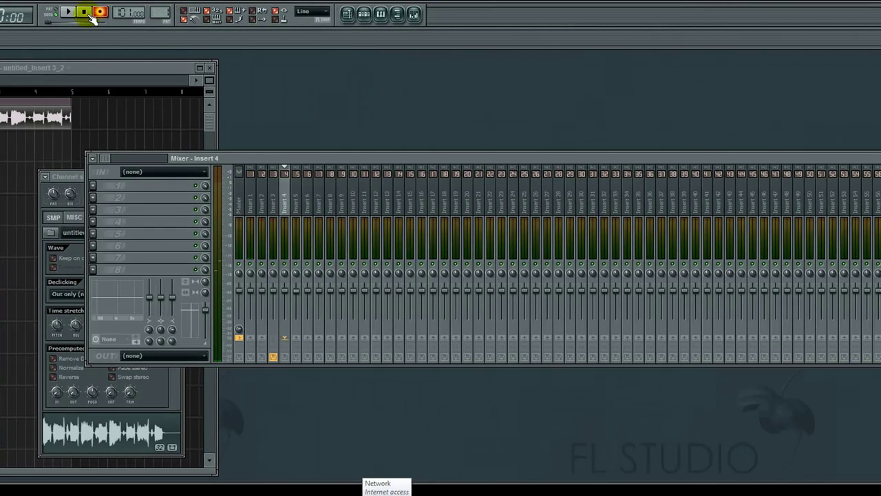
click(69, 12)
click(71, 13)
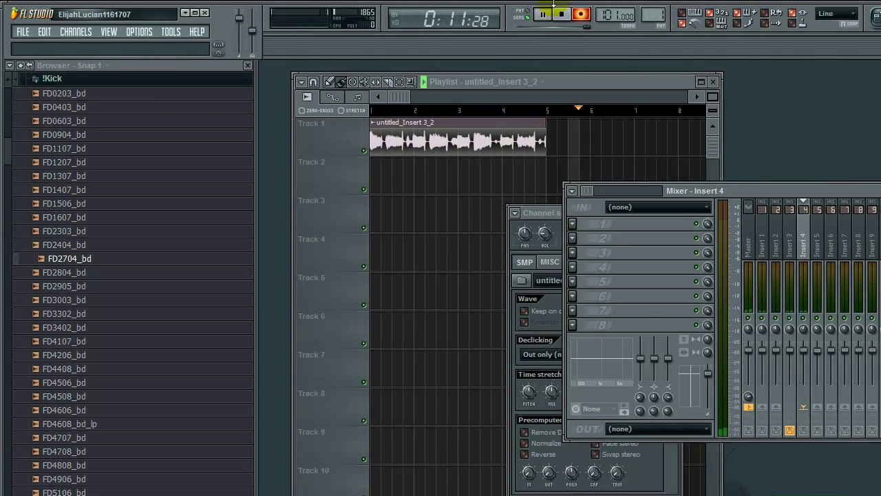
click(84, 11)
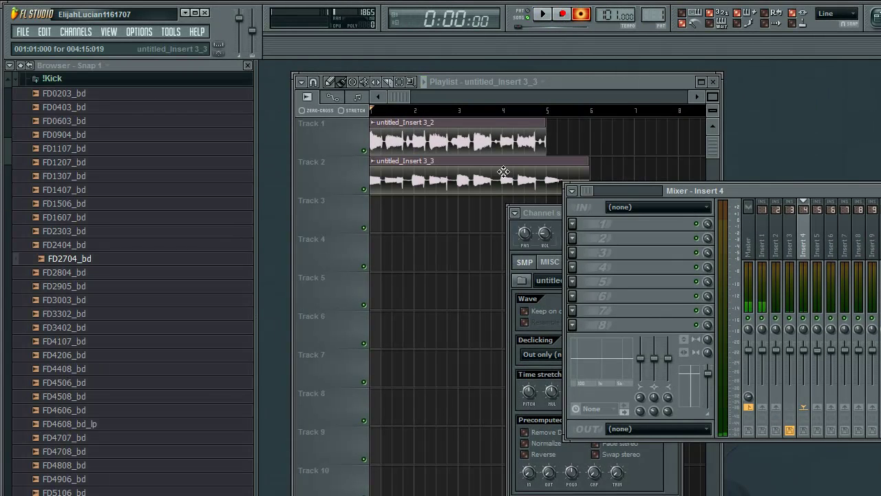
Trim the new untitled_Insert 3_3 clip to end at bar 5 and move it to Track 3
click(572, 87)
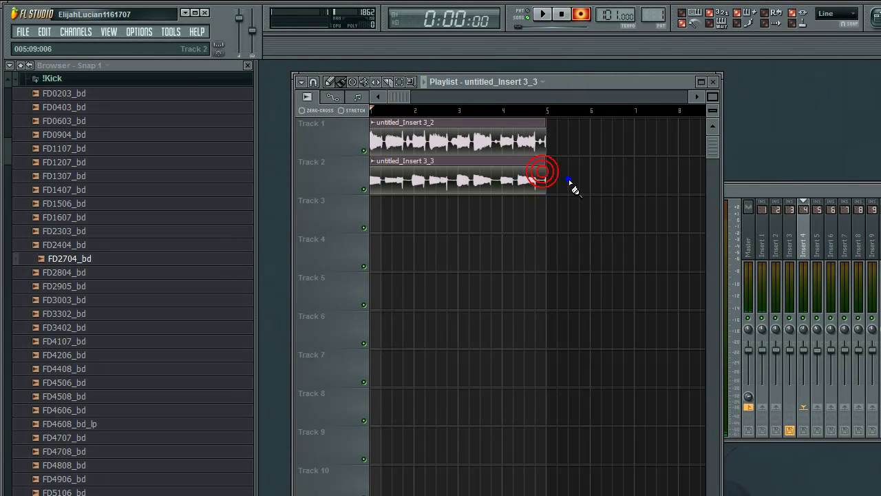
drag(473, 176, 463, 204)
Check the untitled_Insert 3_3 clip's target mixer track in its channel settings and select Insert 4 in the mixer
double_click(463, 204)
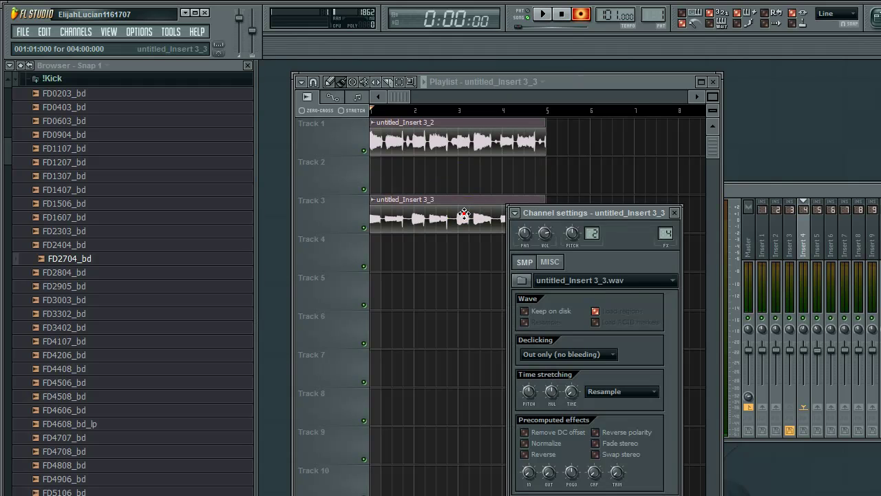
click(675, 213)
click(800, 234)
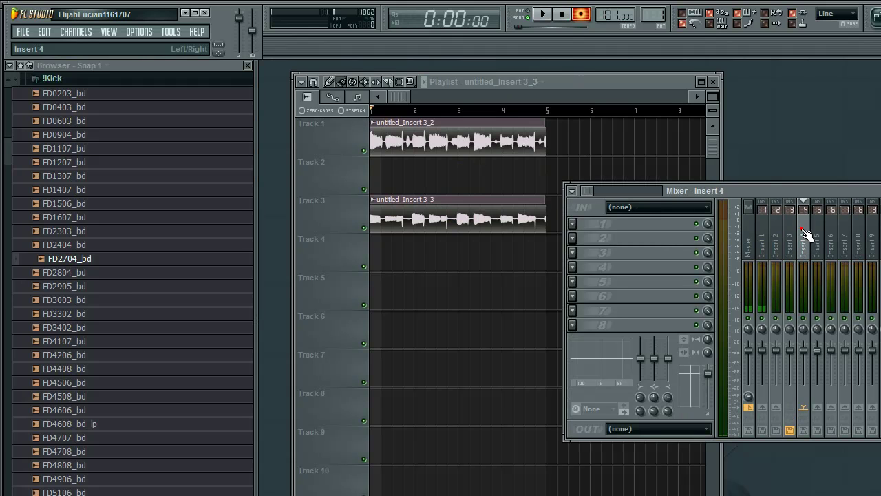
Play both recordings while adjusting the untitled_Insert 3_2 clip's channel volume and the mixer track controls, and stop playback
click(544, 16)
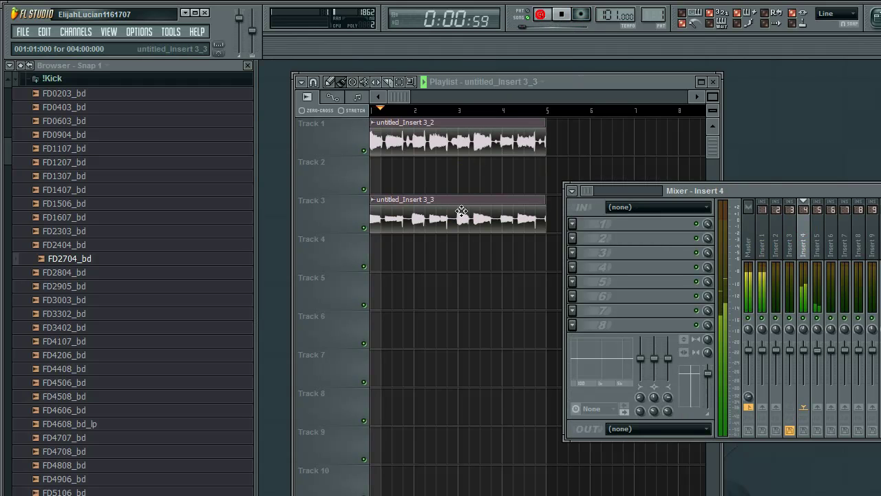
double_click(500, 142)
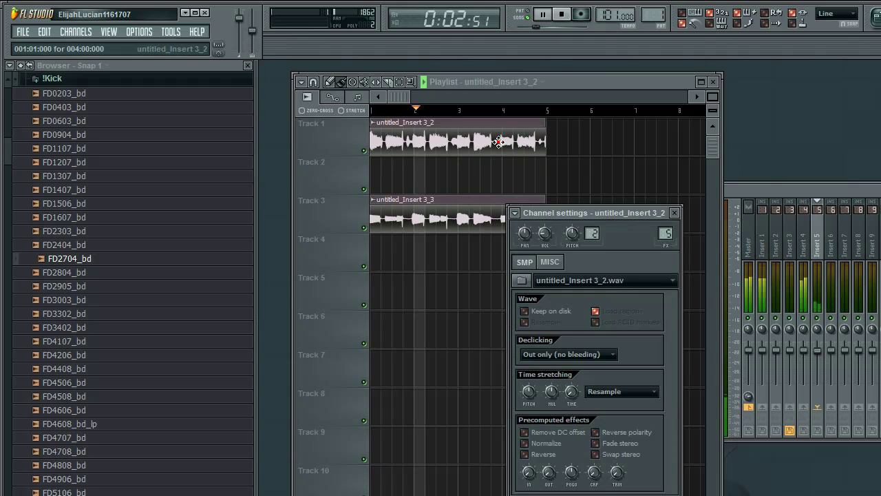
drag(541, 238, 541, 233)
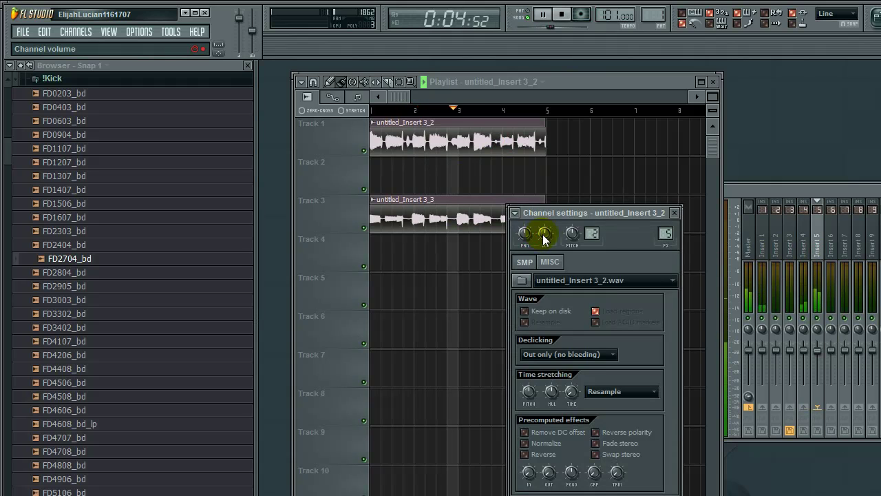
drag(806, 331, 816, 350)
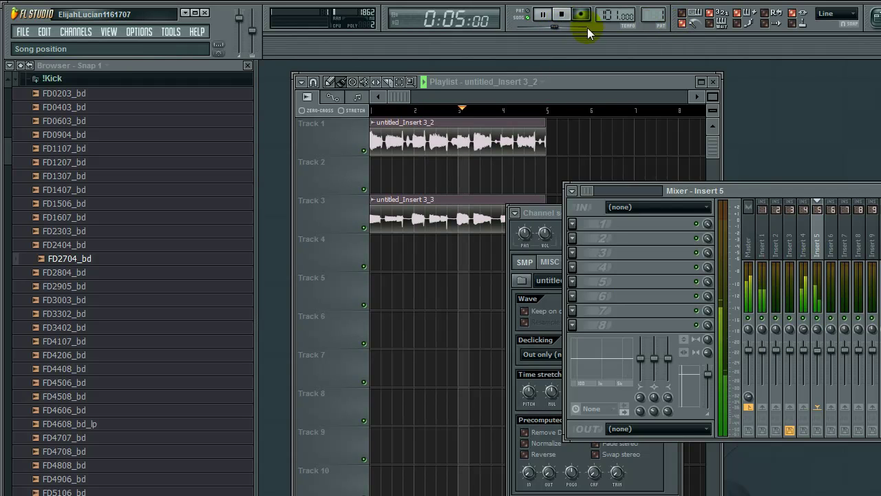
click(561, 16)
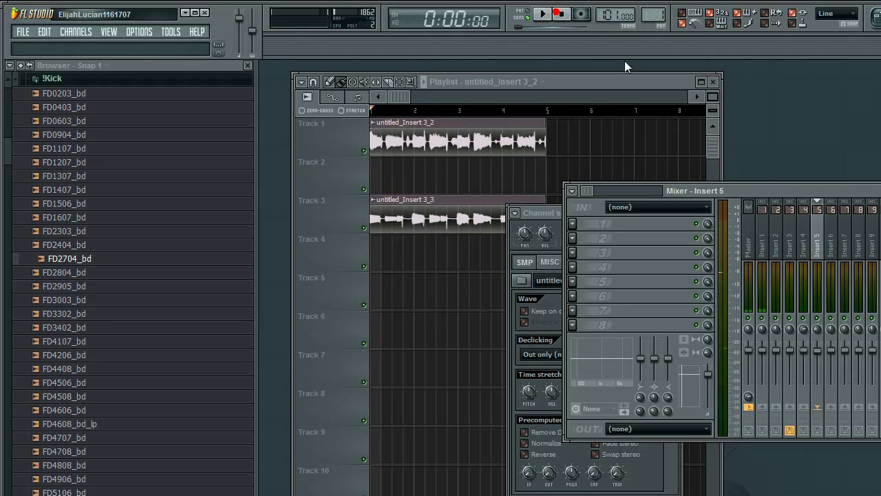